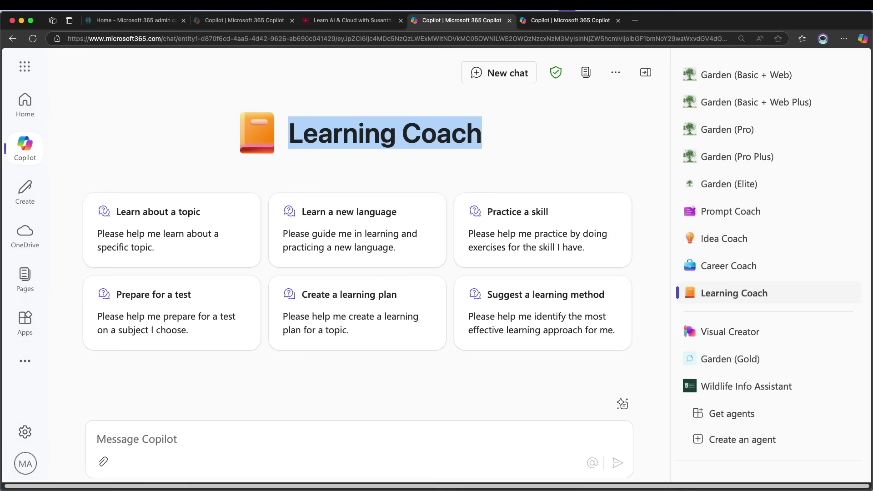
# Step: Send the 'Learn about a topic' starter prompt to the Learning Coach
pyautogui.click(391, 134)
pyautogui.click(154, 231)
pyautogui.moveTo(128, 439); pyautogui.dragTo(313, 449)
pyautogui.click(617, 462)
# Step: Draft 'Azure AI NLP' as the topic in reply to the coach's question
pyautogui.moveTo(581, 209); pyautogui.dragTo(295, 210)
pyautogui.click(182, 435)
pyautogui.write('Azure AI NLP')
# Step: Submit 'Azure AI NLP' and read the reply's opening about deploying NLP applications
pyautogui.click(618, 461)
pyautogui.moveTo(231, 172); pyautogui.dragTo(396, 171)
pyautogui.click(170, 187)
pyautogui.moveTo(170, 187); pyautogui.dragTo(402, 190)
pyautogui.scroll(-3, 415, 163)
pyautogui.moveTo(342, 146); pyautogui.dragTo(212, 160)
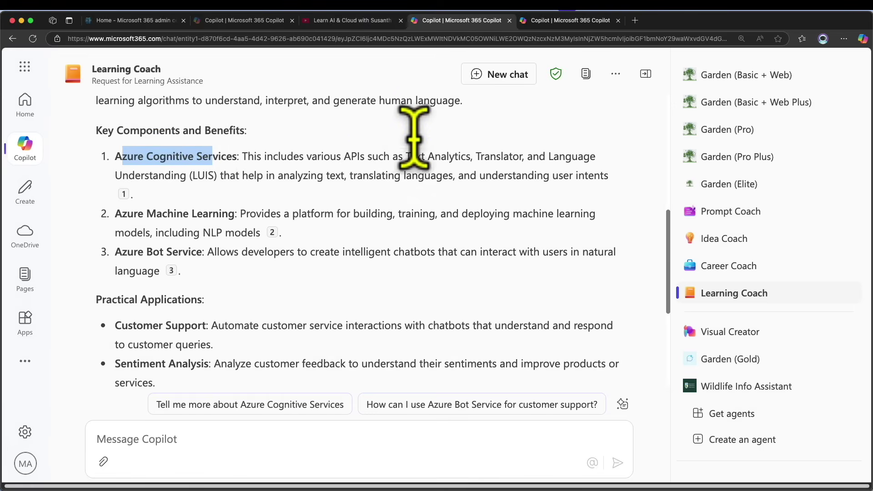
# Step: Review the key components: Text Analytics, Translator, Azure Machine Learning and Azure Bot Service
pyautogui.moveTo(416, 155); pyautogui.dragTo(526, 156)
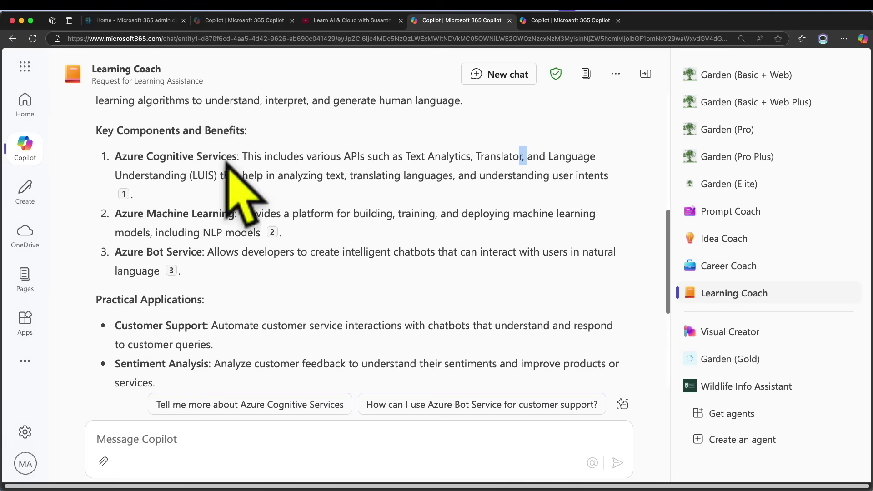
pyautogui.moveTo(121, 214); pyautogui.dragTo(221, 213)
pyautogui.moveTo(122, 251); pyautogui.dragTo(196, 251)
pyautogui.scroll(-1, 223, 229)
pyautogui.moveTo(351, 235); pyautogui.dragTo(454, 235)
pyautogui.scroll(-5, 159, 163)
# Step: Review the practical applications: Customer Support, Sentiment Analysis and Language Translation
pyautogui.click(122, 195)
pyautogui.moveTo(132, 211); pyautogui.dragTo(211, 215)
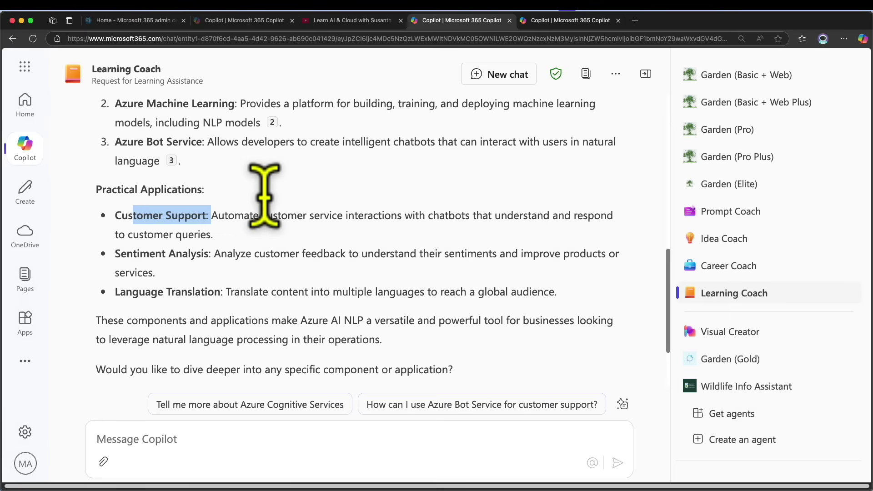
pyautogui.moveTo(126, 254); pyautogui.dragTo(191, 251)
pyautogui.moveTo(133, 291); pyautogui.dragTo(502, 266)
# Step: Scroll through the reply and select the Sentiment Analysis heading
pyautogui.scroll(10, 518, 298)
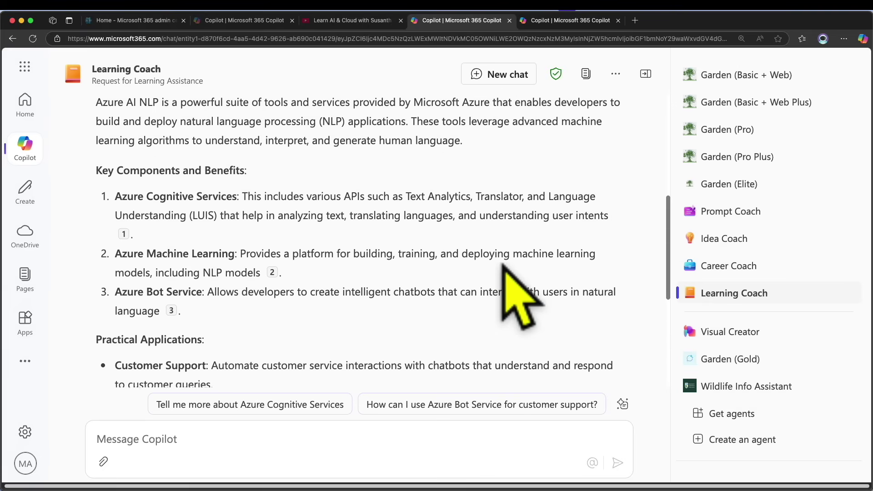
pyautogui.scroll(-1, 509, 268)
pyautogui.moveTo(586, 200)
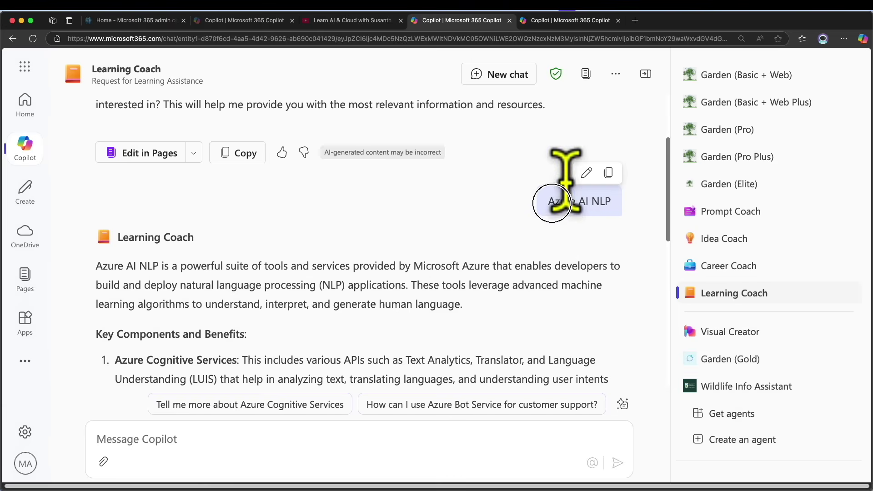
pyautogui.scroll(-4, 497, 232)
pyautogui.scroll(-4, 498, 234)
pyautogui.scroll(-1, 498, 234)
pyautogui.moveTo(121, 273); pyautogui.dragTo(323, 273)
pyautogui.scroll(4, 411, 255)
pyautogui.moveTo(211, 329); pyautogui.dragTo(115, 330)
# Step: Copy 'Sentiment Analysis' into a new message and send it to the coach
pyautogui.press('super+c')
pyautogui.click(169, 422)
pyautogui.press('super+v')
pyautogui.click(617, 462)
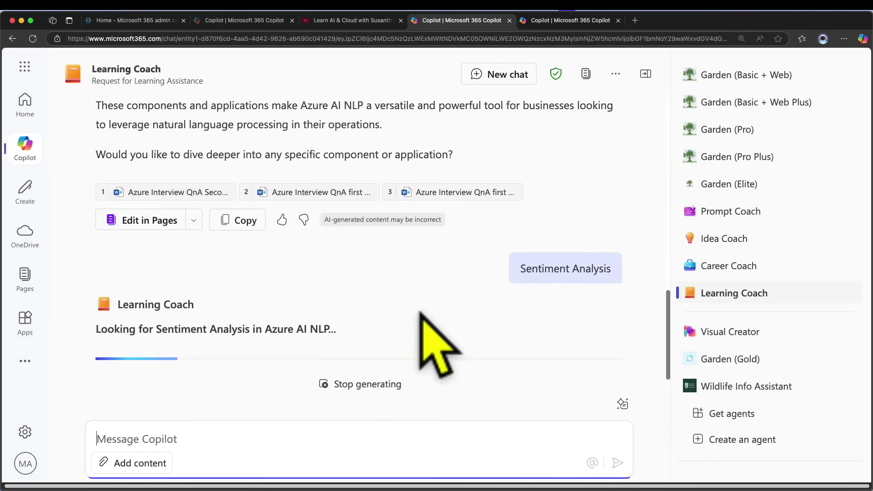
# Step: Review the overview: positive, negative and mixed labels, sentiment scores, language support, batch processing
pyautogui.scroll(10, 220, 150)
pyautogui.scroll(-1, 220, 160)
pyautogui.moveTo(116, 142); pyautogui.dragTo(177, 142)
pyautogui.moveTo(361, 162); pyautogui.dragTo(573, 161)
pyautogui.moveTo(150, 181)
pyautogui.mouseDown()
pyautogui.moveTo(189, 181)
pyautogui.moveTo(134, 181)
pyautogui.mouseUp()
pyautogui.moveTo(264, 232); pyautogui.dragTo(353, 232)
pyautogui.moveTo(265, 271); pyautogui.dragTo(135, 270)
pyautogui.moveTo(267, 289); pyautogui.dragTo(487, 305)
# Step: Review uses like customer reviews, social media monitoring, market research and the Data Input, Processing, Output steps
pyautogui.scroll(-3, 495, 273)
pyautogui.moveTo(241, 206); pyautogui.dragTo(382, 206)
pyautogui.click(291, 246)
pyautogui.moveTo(333, 244); pyautogui.dragTo(262, 244)
pyautogui.moveTo(239, 282); pyautogui.dragTo(134, 282)
pyautogui.scroll(-4, 354, 229)
pyautogui.moveTo(177, 190); pyautogui.dragTo(366, 171)
pyautogui.moveTo(222, 210); pyautogui.dragTo(448, 210)
pyautogui.moveTo(207, 229); pyautogui.dragTo(460, 228)
# Step: Scroll up and down through the finished Sentiment Analysis answer
pyautogui.scroll(20, 475, 204)
pyautogui.scroll(2, 475, 205)
pyautogui.scroll(-15, 626, 292)
pyautogui.scroll(-10, 626, 293)
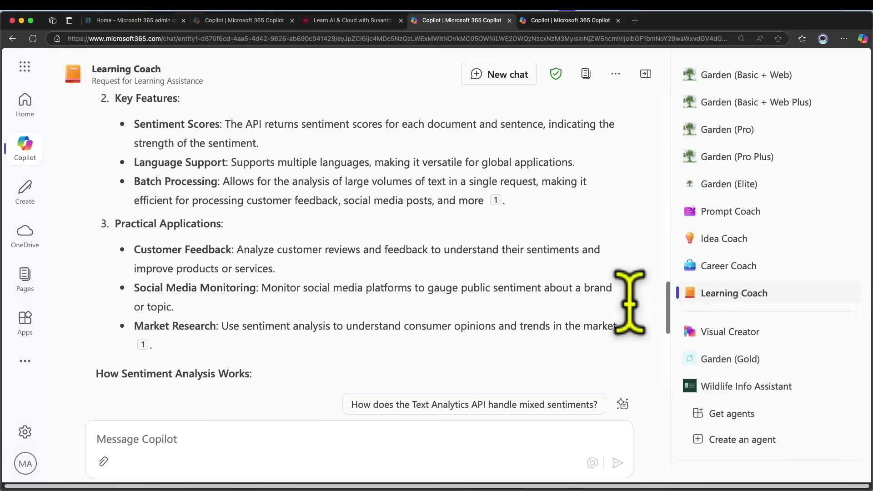
pyautogui.scroll(-8, 628, 302)
pyautogui.scroll(15, 632, 318)
pyautogui.scroll(6, 620, 297)
pyautogui.scroll(-4, 618, 293)
pyautogui.scroll(-3, 619, 303)
pyautogui.scroll(8, 619, 296)
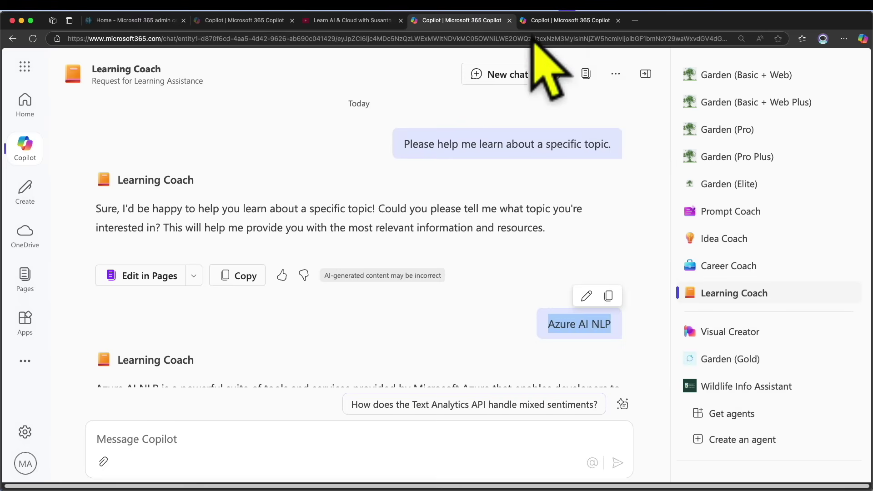
# Step: Start a new chat and send the 'Learn a new language' starter prompt
pyautogui.click(529, 74)
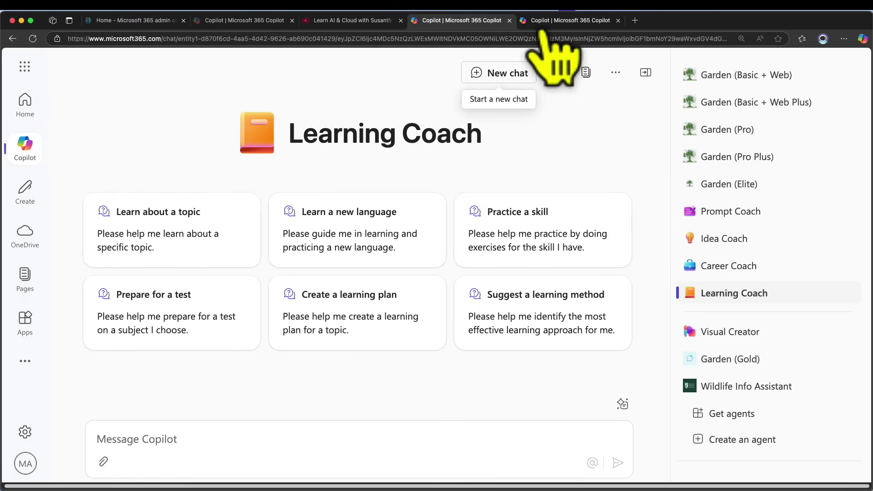
pyautogui.click(404, 200)
pyautogui.moveTo(198, 439); pyautogui.dragTo(324, 439)
pyautogui.click(527, 443)
pyautogui.click(617, 462)
# Step: Send 'I'm interested in learning English.' to the coach
pyautogui.press('super+v')
pyautogui.moveTo(276, 439); pyautogui.dragTo(156, 439)
pyautogui.click(617, 462)
# Step: Draft a reply giving 'beginner' and 'work' on separate lines
pyautogui.moveTo(153, 240); pyautogui.dragTo(389, 240)
pyautogui.click(316, 436)
pyautogui.write('beginner')
pyautogui.hotkey('shift', 'Return')
pyautogui.doubleClick(420, 259)
pyautogui.write('work')
pyautogui.hotkey('shift', 'Return')
pyautogui.click(269, 440)
# Step: Send the beginner and work details and scroll through the coach's English learning plan
pyautogui.click(617, 462)
pyautogui.scroll(10, 234, 170)
pyautogui.scroll(1, 550, 204)
pyautogui.scroll(-3, 551, 195)
pyautogui.scroll(3, 551, 195)
pyautogui.scroll(-5, 526, 194)
pyautogui.scroll(3, 522, 194)
# Step: Review the Vocabulary Building section with its Anki suggestion and the Grammar Basics section
pyautogui.moveTo(140, 225); pyautogui.dragTo(429, 223)
pyautogui.moveTo(187, 242); pyautogui.dragTo(145, 243)
pyautogui.moveTo(293, 242); pyautogui.dragTo(278, 243)
pyautogui.moveTo(162, 261); pyautogui.dragTo(123, 261)
pyautogui.moveTo(216, 262); pyautogui.dragTo(462, 299)
# Step: Review the Speaking and Listening section and scroll through the rest of the plan
pyautogui.scroll(-3, 467, 253)
pyautogui.click(252, 232)
pyautogui.scroll(-1, 250, 230)
pyautogui.click(134, 214)
pyautogui.moveTo(133, 220); pyautogui.dragTo(232, 222)
pyautogui.moveTo(129, 258); pyautogui.dragTo(275, 257)
pyautogui.scroll(-1, 336, 262)
pyautogui.scroll(-2, 351, 237)
pyautogui.scroll(-1, 351, 237)
# Step: Ask for beginner-friendly English books and add 'I work in the IT sector.'
pyautogui.click(470, 402)
pyautogui.click(618, 463)
pyautogui.moveTo(195, 182); pyautogui.dragTo(533, 182)
pyautogui.click(364, 404)
pyautogui.click(617, 462)
# Step: Review the first, second and fourth recommended English-for-IT book titles
pyautogui.scroll(5, 503, 302)
pyautogui.moveTo(120, 214); pyautogui.dragTo(294, 213)
pyautogui.moveTo(133, 277); pyautogui.dragTo(310, 278)
pyautogui.scroll(-3, 354, 250)
pyautogui.moveTo(179, 190); pyautogui.dragTo(288, 190)
pyautogui.moveTo(132, 255); pyautogui.dragTo(255, 254)
# Step: Recheck the book list, noting the third book's authors and the fourth title
pyautogui.scroll(-1, 388, 311)
pyautogui.scroll(4, 381, 295)
pyautogui.scroll(1, 381, 284)
pyautogui.scroll(-5, 385, 295)
pyautogui.moveTo(278, 202); pyautogui.dragTo(432, 223)
pyautogui.scroll(4, 341, 191)
pyautogui.doubleClick(366, 159)
pyautogui.moveTo(263, 287); pyautogui.dragTo(125, 287)
pyautogui.scroll(-2, 271, 286)
# Step: Send the suggested beginner IT podcasts question and review the second podcast title
pyautogui.scroll(-2, 264, 282)
pyautogui.click(531, 405)
pyautogui.click(617, 462)
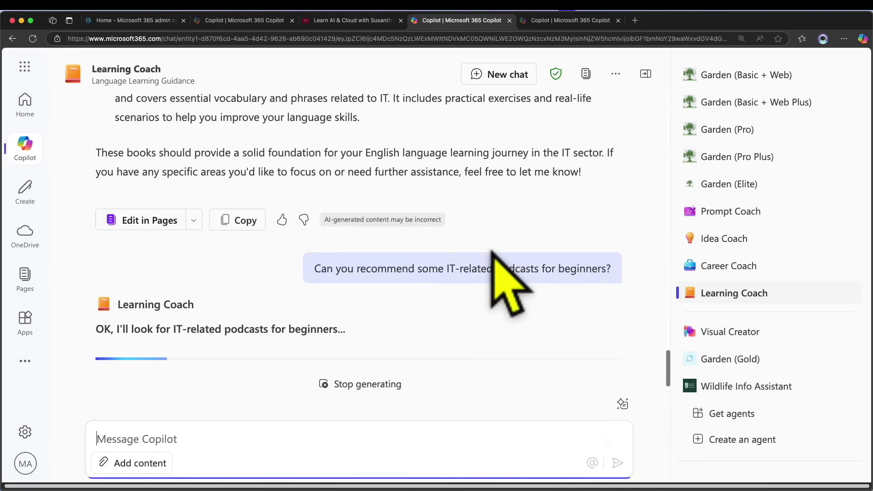
pyautogui.moveTo(160, 165); pyautogui.dragTo(213, 166)
pyautogui.moveTo(334, 165); pyautogui.dragTo(264, 166)
pyautogui.scroll(5, 212, 143)
pyautogui.scroll(-2, 213, 143)
pyautogui.scroll(-3, 213, 143)
pyautogui.scroll(10, 213, 143)
pyautogui.scroll(10, 212, 144)
# Step: Start a new chat, send 'Practice a skill', and choose the coding skills suggestion
pyautogui.click(518, 73)
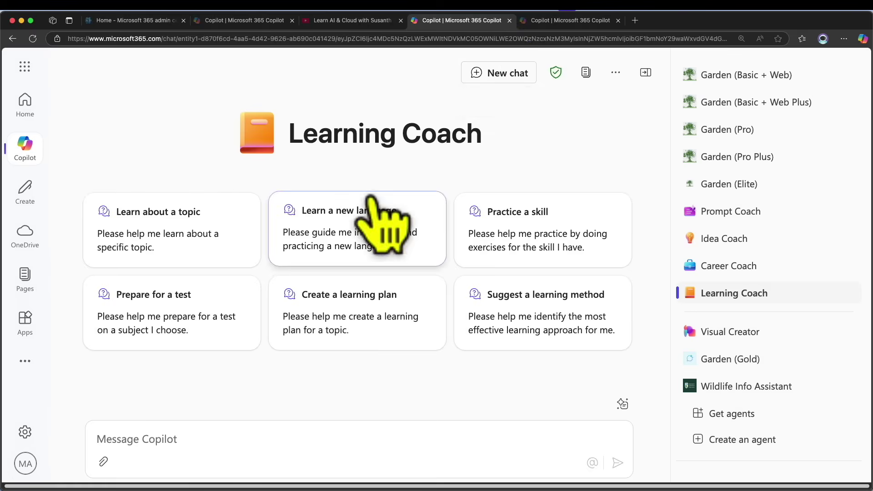
pyautogui.click(500, 218)
pyautogui.press('Return')
pyautogui.click(587, 404)
pyautogui.click(617, 463)
# Step: Reply with 'beginner' and 'Python' on separate lines
pyautogui.moveTo(328, 247); pyautogui.dragTo(320, 440)
pyautogui.hotkey('shift', 'Return')
pyautogui.write('Python')
pyautogui.click(617, 462)
# Step: Scroll back through the beginner Python practice reply and highlight two passages while reading
pyautogui.scroll(10, 411, 296)
pyautogui.scroll(-20, 412, 302)
pyautogui.scroll(3, 404, 291)
pyautogui.scroll(5, 403, 286)
pyautogui.moveTo(127, 272); pyautogui.dragTo(351, 312)
pyautogui.scroll(-1, 353, 312)
pyautogui.scroll(-3, 352, 312)
pyautogui.click(350, 298)
pyautogui.moveTo(155, 252); pyautogui.dragTo(359, 240)
# Step: Highlight another line, then read through the remaining variables, control-structure and list exercises
pyautogui.scroll(-2, 356, 250)
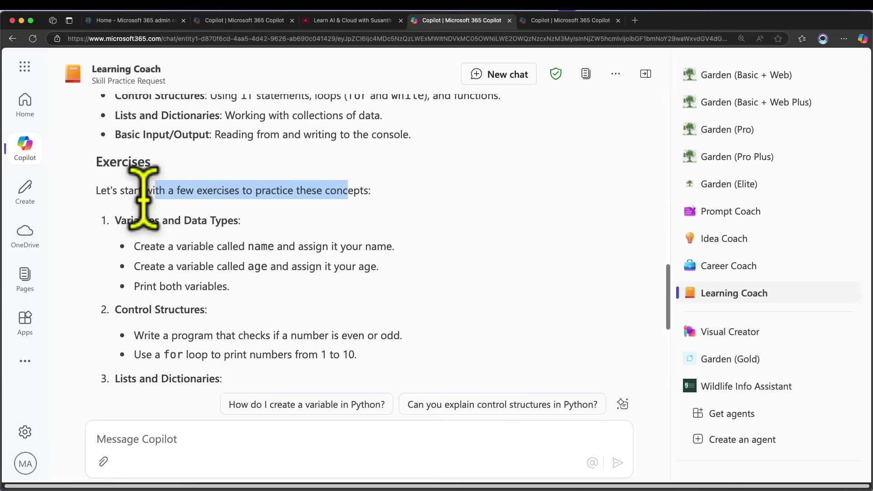
pyautogui.moveTo(132, 220); pyautogui.dragTo(242, 220)
pyautogui.scroll(-2, 311, 236)
pyautogui.scroll(-2, 312, 236)
pyautogui.scroll(-3, 334, 236)
pyautogui.scroll(10, 334, 236)
pyautogui.scroll(12, 334, 236)
pyautogui.scroll(2, 444, 195)
pyautogui.scroll(-3, 533, 342)
# Step: Start a new Learning Coach chat and send the Prepare for a test starter prompt
pyautogui.scroll(10, 534, 359)
pyautogui.click(528, 72)
pyautogui.click(208, 289)
pyautogui.click(151, 438)
pyautogui.moveTo(152, 438); pyautogui.dragTo(319, 439)
pyautogui.click(617, 463)
# Step: Reply 'The subject is biology.' and highlight the Identify Key Topics heading in the answer
pyautogui.click(403, 397)
pyautogui.click(617, 462)
pyautogui.scroll(-15, 489, 313)
pyautogui.scroll(10, 489, 314)
pyautogui.scroll(4, 488, 314)
pyautogui.moveTo(128, 200); pyautogui.dragTo(225, 200)
pyautogui.moveTo(133, 271); pyautogui.dragTo(151, 272)
# Step: Read the biology plan, highlighting the Textbooks resource and the multiple-choice, short-answer and diagram-labeling lines
pyautogui.scroll(-2, 181, 293)
pyautogui.scroll(-5, 180, 291)
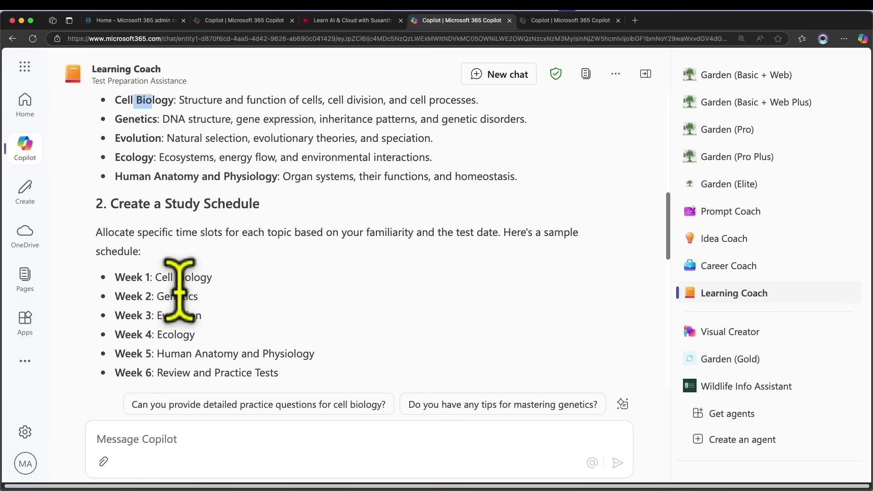
pyautogui.scroll(-3, 180, 291)
pyautogui.scroll(-5, 179, 291)
pyautogui.moveTo(164, 290); pyautogui.dragTo(189, 310)
pyautogui.scroll(-6, 250, 312)
pyautogui.moveTo(142, 255); pyautogui.dragTo(295, 252)
pyautogui.moveTo(135, 271); pyautogui.dragTo(226, 273)
pyautogui.moveTo(131, 290); pyautogui.dragTo(165, 290)
pyautogui.scroll(-3, 260, 269)
pyautogui.scroll(-2, 259, 268)
pyautogui.scroll(15, 259, 268)
# Step: Start another new chat and send the Prepare for a test starter prompt
pyautogui.scroll(-10, 259, 268)
pyautogui.scroll(12, 439, 245)
pyautogui.click(516, 72)
pyautogui.click(185, 310)
pyautogui.click(617, 462)
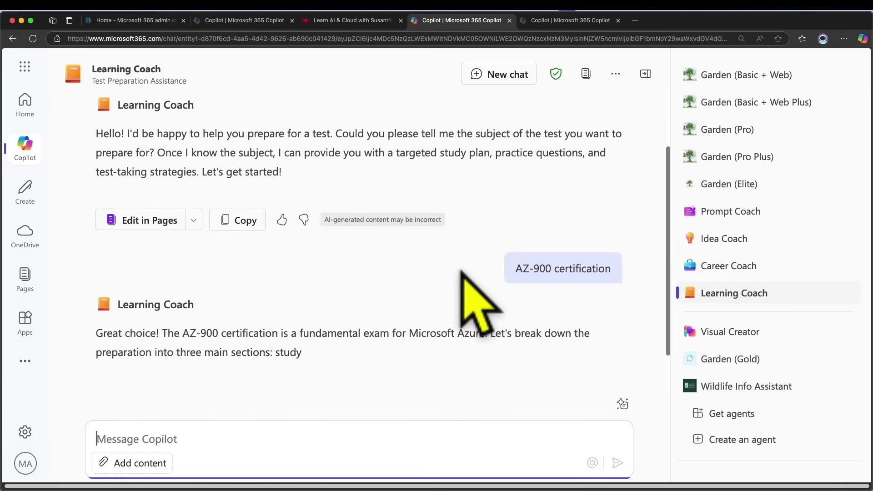
# Step: Review the AZ-900 study plan's Cloud Concepts, Core Azure Services, security/compliance and pricing/support weeks
pyautogui.scroll(20, 467, 284)
pyautogui.scroll(-5, 172, 181)
pyautogui.moveTo(162, 266); pyautogui.dragTo(121, 259)
pyautogui.scroll(2, 202, 268)
pyautogui.scroll(4, 202, 268)
pyautogui.moveTo(174, 249); pyautogui.dragTo(244, 250)
pyautogui.scroll(-3, 317, 246)
pyautogui.moveTo(263, 146); pyautogui.dragTo(347, 175)
pyautogui.moveTo(276, 185); pyautogui.dragTo(377, 167)
pyautogui.moveTo(175, 207); pyautogui.dragTo(266, 208)
pyautogui.moveTo(174, 295); pyautogui.dragTo(347, 295)
pyautogui.scroll(-3, 371, 273)
pyautogui.moveTo(298, 293); pyautogui.dragTo(180, 292)
# Step: Scroll to the AZ-900 practice questions and highlight the Cloud Concepts and Core Azure Services headings
pyautogui.scroll(3, 194, 273)
pyautogui.moveTo(483, 203)
pyautogui.scroll(-3, 473, 325)
pyautogui.scroll(-2, 474, 325)
pyautogui.scroll(-2, 474, 323)
pyautogui.moveTo(109, 223); pyautogui.dragTo(214, 226)
pyautogui.scroll(-3, 245, 191)
pyautogui.moveTo(146, 153); pyautogui.dragTo(193, 153)
pyautogui.moveTo(141, 222); pyautogui.dragTo(212, 221)
pyautogui.scroll(-5, 264, 182)
# Step: Highlight the Time Management, Read Questions Carefully and Eliminate Wrong Answers strategies, then start a new chat
pyautogui.moveTo(120, 109); pyautogui.dragTo(274, 100)
pyautogui.moveTo(133, 167); pyautogui.dragTo(333, 167)
pyautogui.scroll(-2, 364, 168)
pyautogui.click(145, 145)
pyautogui.moveTo(145, 145); pyautogui.dragTo(238, 145)
pyautogui.moveTo(146, 212); pyautogui.dragTo(241, 212)
pyautogui.scroll(-4, 401, 177)
pyautogui.moveTo(148, 113); pyautogui.dragTo(218, 113)
pyautogui.scroll(2, 287, 196)
pyautogui.scroll(18, 285, 205)
pyautogui.scroll(3, 285, 204)
pyautogui.click(497, 73)
# Step: Send the Create a learning plan starter prompt and name Python programming as the topic
pyautogui.click(391, 314)
pyautogui.moveTo(187, 438); pyautogui.dragTo(323, 439)
pyautogui.click(617, 462)
pyautogui.click(207, 399)
pyautogui.click(613, 463)
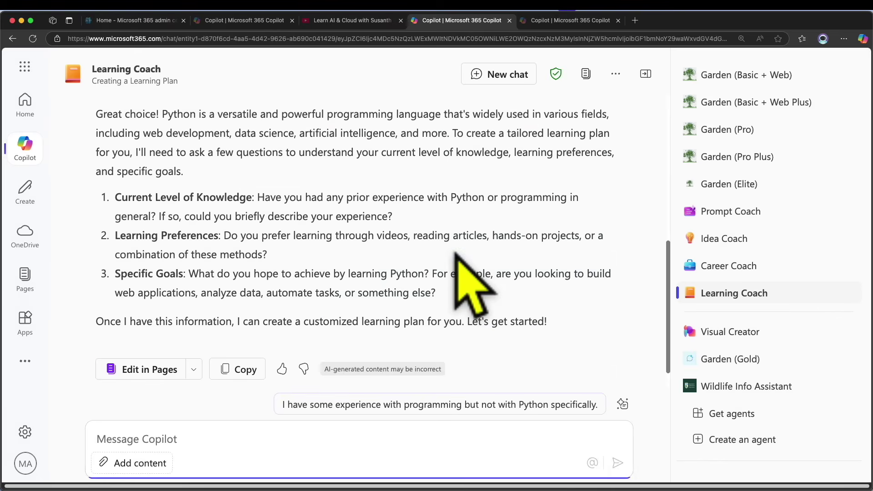
# Step: Review the coach's questions on knowledge level, preferences and goals, then reply with prior programming experience
pyautogui.scroll(3, 473, 282)
pyautogui.scroll(-1, 473, 291)
pyautogui.scroll(-2, 473, 281)
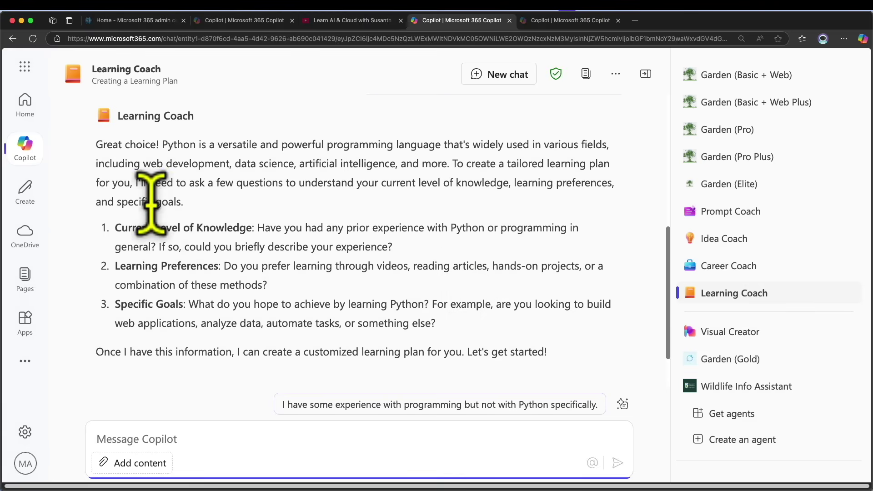
pyautogui.moveTo(137, 228); pyautogui.dragTo(246, 230)
pyautogui.moveTo(268, 266); pyautogui.dragTo(146, 266)
pyautogui.moveTo(128, 304); pyautogui.dragTo(199, 304)
pyautogui.click(522, 404)
pyautogui.click(618, 463)
pyautogui.scroll(1, 352, 298)
pyautogui.scroll(10, 354, 303)
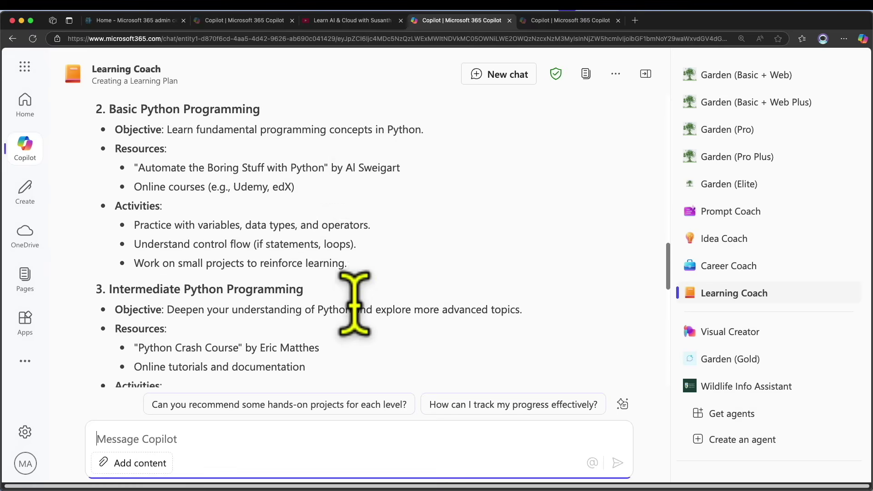
pyautogui.scroll(-1, 312, 205)
pyautogui.moveTo(122, 197); pyautogui.dragTo(222, 197)
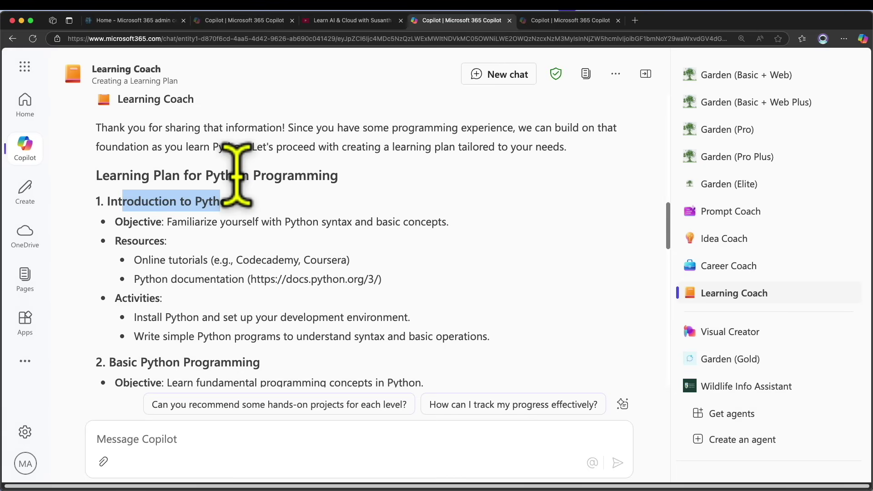
pyautogui.moveTo(247, 200); pyautogui.dragTo(108, 196)
pyautogui.moveTo(260, 362); pyautogui.dragTo(105, 359)
pyautogui.scroll(-3, 119, 335)
pyautogui.scroll(-2, 119, 335)
pyautogui.scroll(1, 116, 331)
pyautogui.moveTo(172, 115); pyautogui.dragTo(537, 97)
pyautogui.moveTo(178, 153); pyautogui.dragTo(236, 153)
pyautogui.click(276, 198)
pyautogui.moveTo(251, 211); pyautogui.dragTo(279, 211)
pyautogui.scroll(-2, 291, 214)
pyautogui.click(132, 189)
pyautogui.moveTo(132, 191); pyautogui.dragTo(351, 156)
pyautogui.scroll(-3, 351, 156)
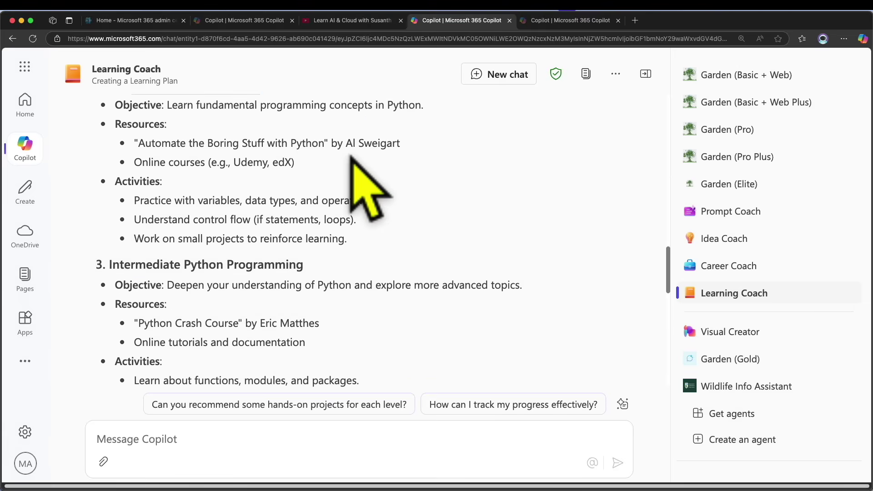
pyautogui.scroll(-2, 350, 157)
pyautogui.moveTo(134, 203); pyautogui.dragTo(347, 165)
pyautogui.scroll(-4, 350, 184)
pyautogui.moveTo(138, 196); pyautogui.dragTo(452, 197)
pyautogui.scroll(-3, 459, 204)
pyautogui.scroll(1, 462, 218)
pyautogui.scroll(3, 463, 218)
pyautogui.moveTo(212, 182); pyautogui.dragTo(271, 195)
pyautogui.scroll(-2, 245, 195)
pyautogui.moveTo(114, 230); pyautogui.dragTo(275, 268)
pyautogui.scroll(8, 286, 252)
pyautogui.scroll(3, 285, 248)
pyautogui.moveTo(165, 312); pyautogui.dragTo(314, 313)
pyautogui.scroll(-4, 329, 312)
pyautogui.click(190, 311)
pyautogui.moveTo(190, 311); pyautogui.dragTo(320, 311)
pyautogui.scroll(-5, 335, 289)
pyautogui.moveTo(196, 259); pyautogui.dragTo(290, 261)
pyautogui.scroll(-3, 288, 269)
pyautogui.moveTo(178, 278); pyautogui.dragTo(373, 255)
pyautogui.scroll(-4, 373, 255)
# Step: Open a new Learning Coach chat and send the Suggest a learning method starter prompt
pyautogui.scroll(-3, 373, 254)
pyautogui.scroll(15, 372, 255)
pyautogui.click(527, 70)
pyautogui.click(517, 304)
pyautogui.click(617, 462)
# Step: Give improving project management skills as the goal and pick the hands-on practice preference
pyautogui.click(497, 404)
pyautogui.click(617, 462)
pyautogui.scroll(4, 318, 325)
pyautogui.scroll(-8, 233, 261)
pyautogui.click(227, 404)
# Step: Send the hands-on preference and highlight the Real Projects, simulations and project-management tools items
pyautogui.click(617, 462)
pyautogui.moveTo(121, 165); pyautogui.dragTo(277, 164)
pyautogui.moveTo(116, 190); pyautogui.dragTo(173, 190)
pyautogui.moveTo(123, 227); pyautogui.dragTo(255, 228)
pyautogui.scroll(-2, 254, 229)
pyautogui.moveTo(125, 232); pyautogui.dragTo(234, 235)
pyautogui.moveTo(310, 232); pyautogui.dragTo(375, 232)
pyautogui.moveTo(172, 251); pyautogui.dragTo(200, 251)
pyautogui.moveTo(278, 251); pyautogui.dragTo(162, 251)
# Step: Highlight the workshops and bootcamps item in the hands-on practice reply
pyautogui.click(125, 295)
pyautogui.moveTo(125, 293); pyautogui.dragTo(243, 291)
pyautogui.moveTo(499, 290); pyautogui.dragTo(522, 290)
pyautogui.moveTo(226, 309); pyautogui.dragTo(264, 308)
pyautogui.scroll(-5, 350, 291)
pyautogui.scroll(1, 350, 290)
pyautogui.scroll(-1, 348, 284)
# Step: Ask the suggested follow-up question about risk management
pyautogui.click(493, 404)
pyautogui.click(617, 462)
pyautogui.scroll(20, 498, 325)
pyautogui.click(523, 74)
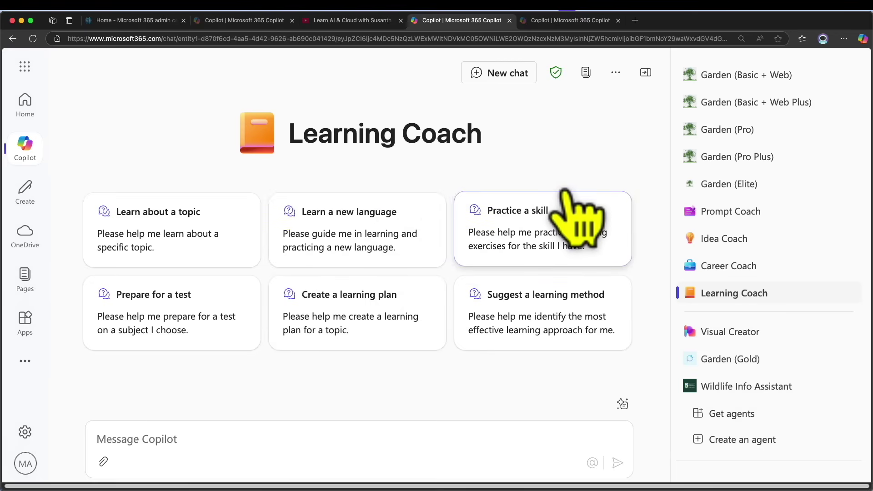